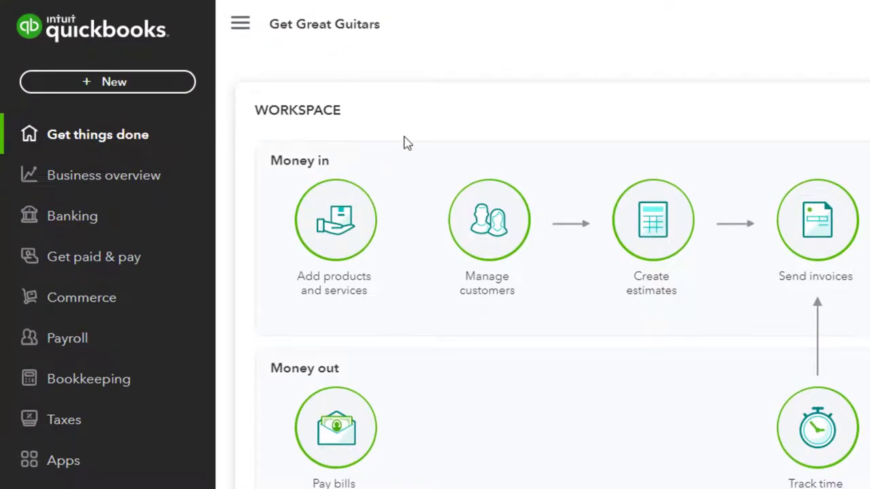
# Zoom the QuickBooks homepage from 110% to 125%.
pyautogui.hotkey('ctrl', '+')
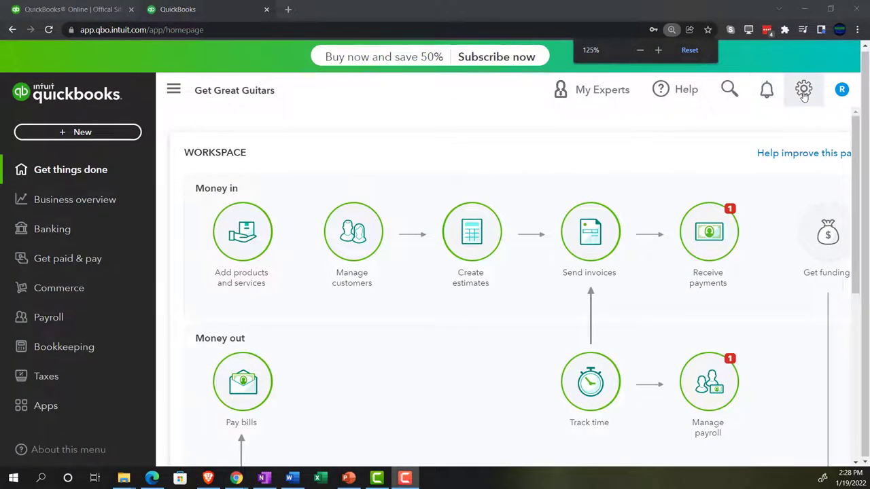
# Open Manage users from the gear menu and collapse the side navigation.
pyautogui.click(803, 89)
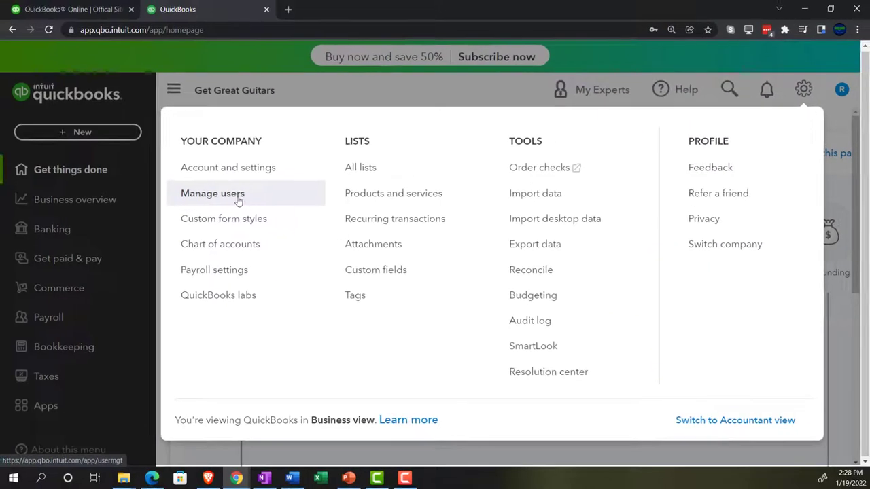
pyautogui.click(237, 195)
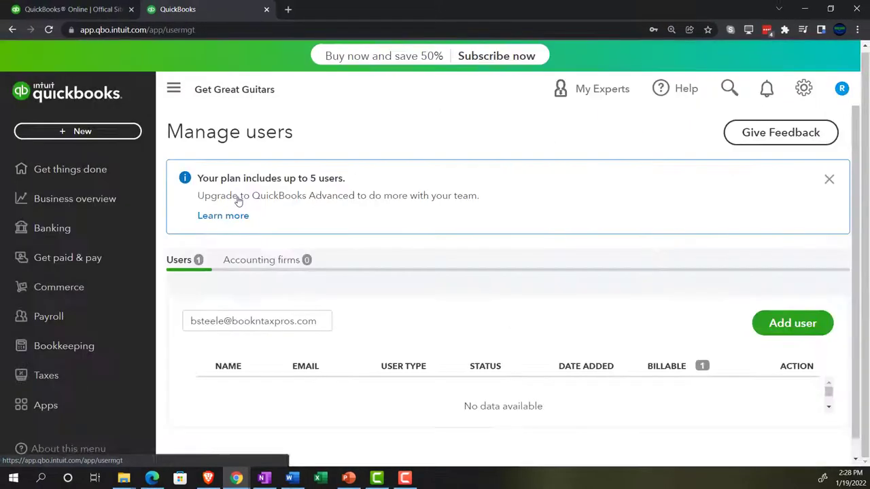
pyautogui.click(174, 89)
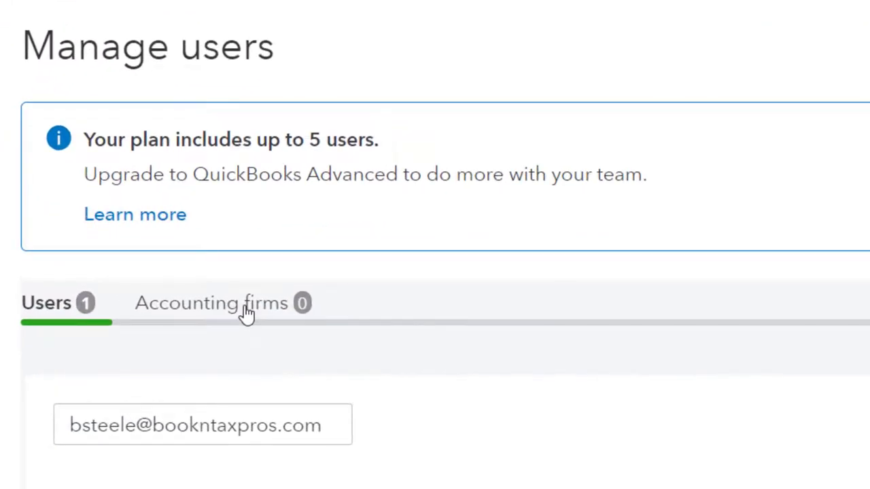
# View the Accounting firms tab, showing 0 firms, and scroll past the accountant invite.
pyautogui.click(247, 314)
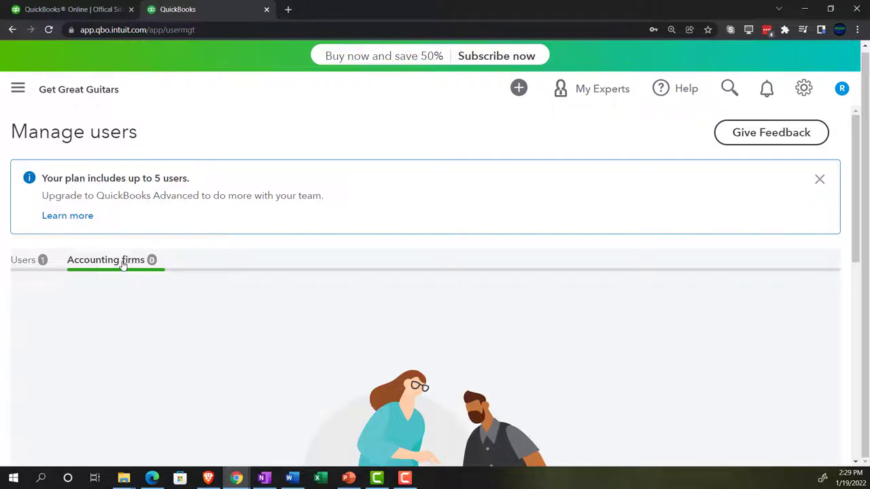
pyautogui.scroll(-4, 161, 335)
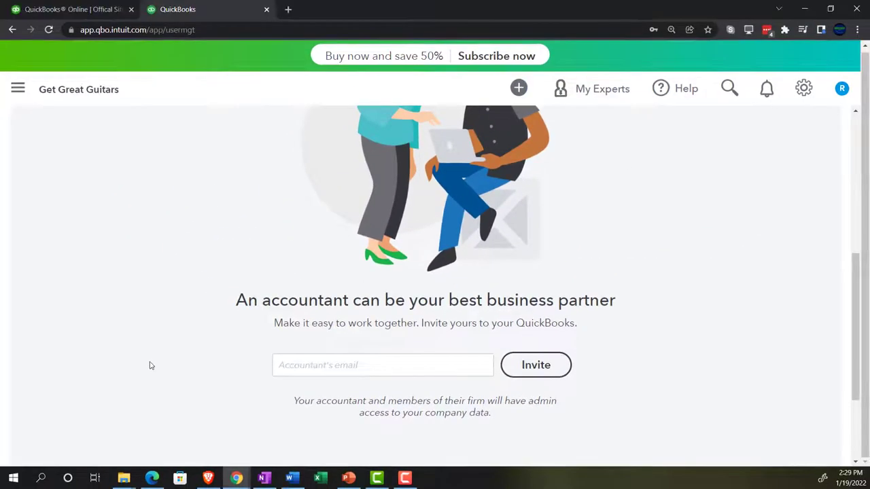
pyautogui.scroll(2, 150, 364)
pyautogui.scroll(3, 151, 366)
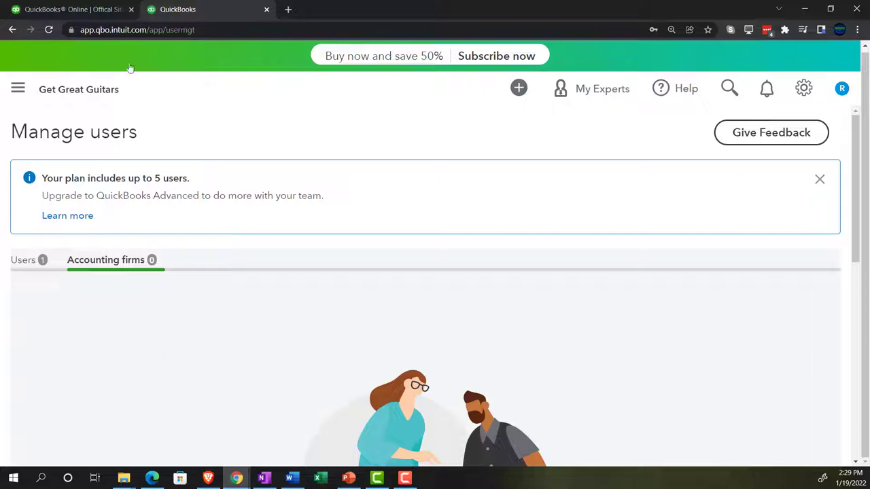
# Switch to the QuickBooks pricing site, zoom in one step, and scroll through the plans table.
pyautogui.click(97, 9)
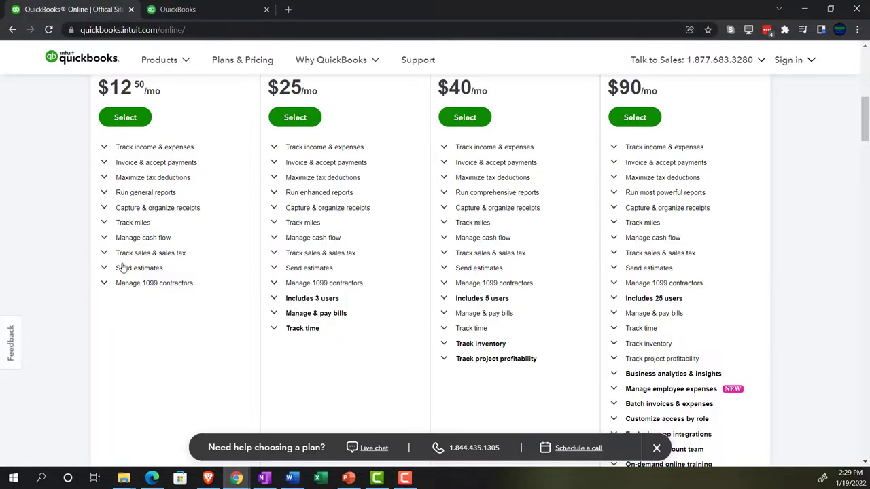
pyautogui.hotkey('ctrl', '+')
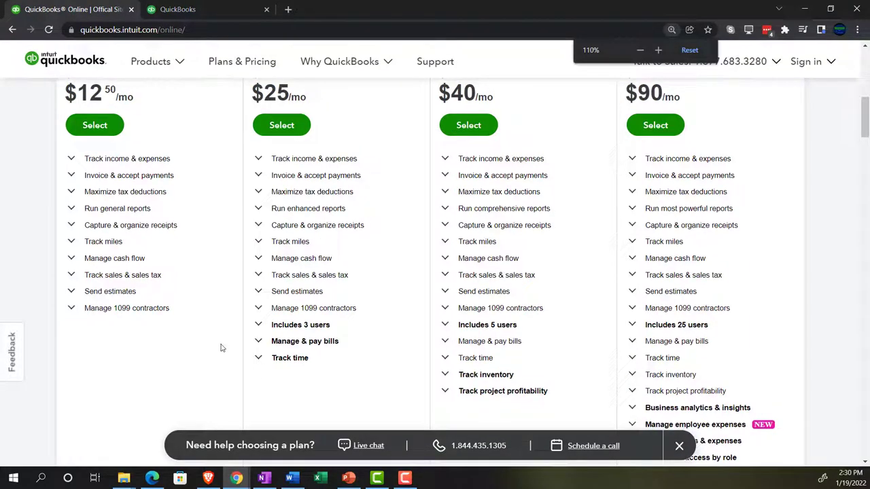
pyautogui.scroll(1, 218, 364)
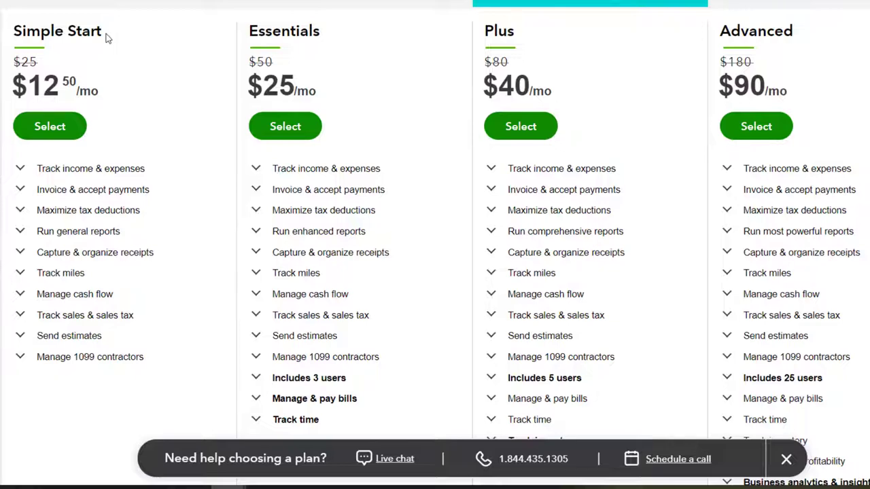
pyautogui.scroll(1, 105, 37)
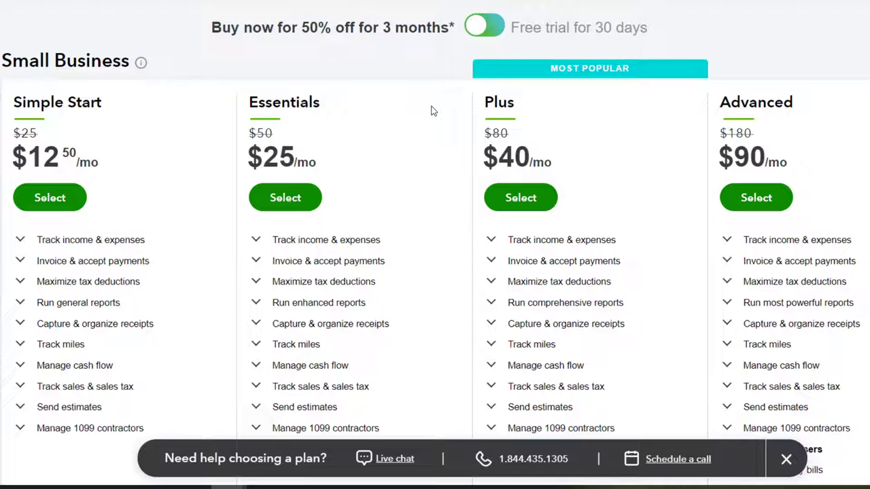
pyautogui.scroll(-1, 430, 111)
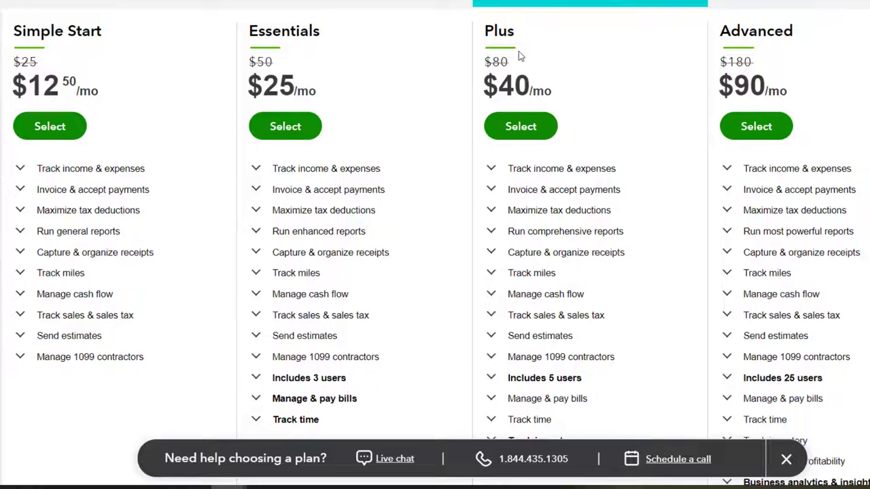
pyautogui.scroll(-1, 518, 58)
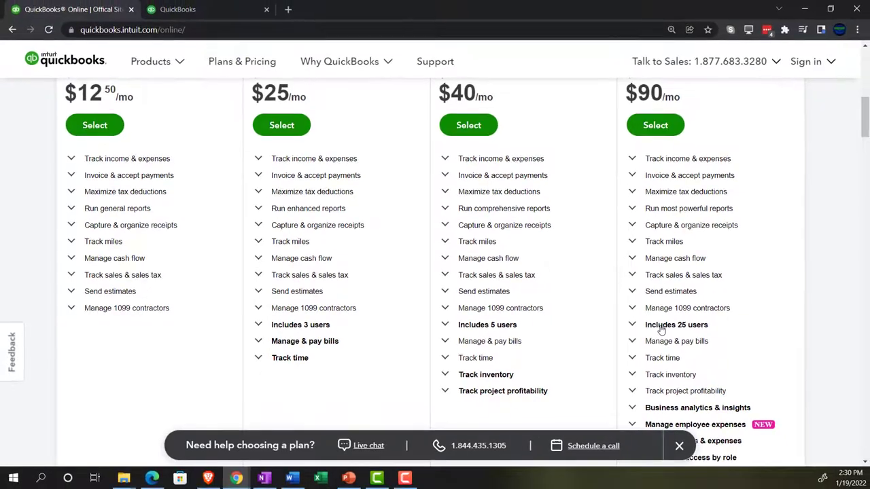
# Review the Advanced plan's 25-user allowance details, then scroll down the pricing comparison.
pyautogui.click(758, 311)
pyautogui.scroll(-1, 811, 204)
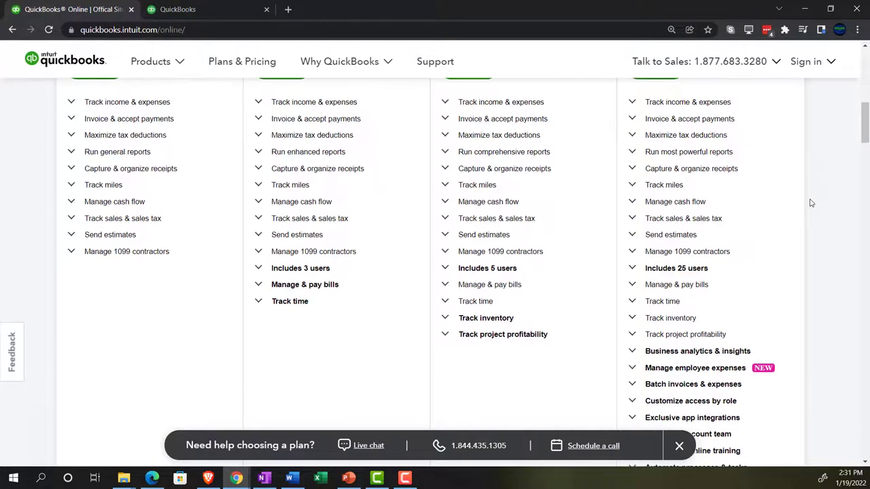
pyautogui.click(469, 274)
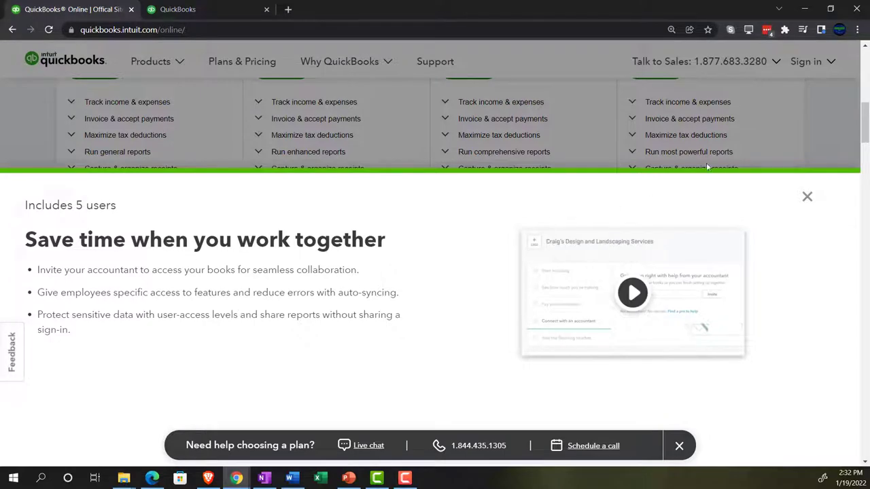
pyautogui.click(817, 120)
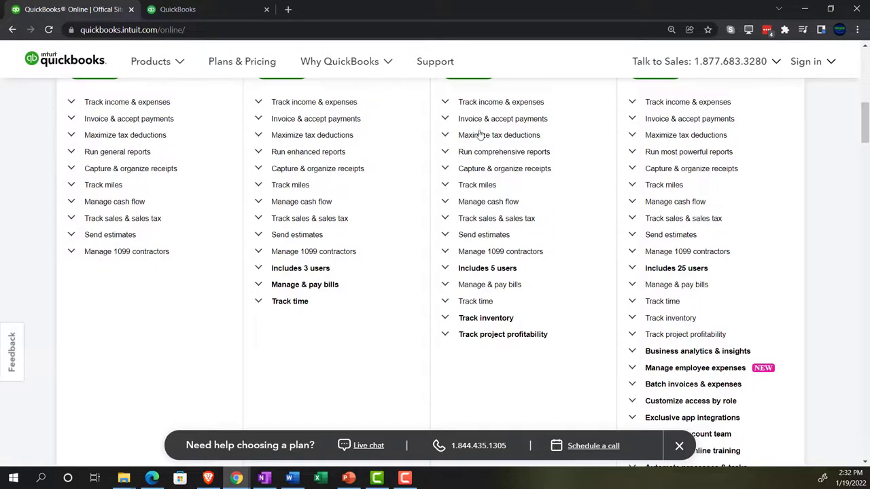
# Return to Manage users, show the Users list, and start adding a new user.
pyautogui.scroll(2, 498, 216)
pyautogui.click(178, 10)
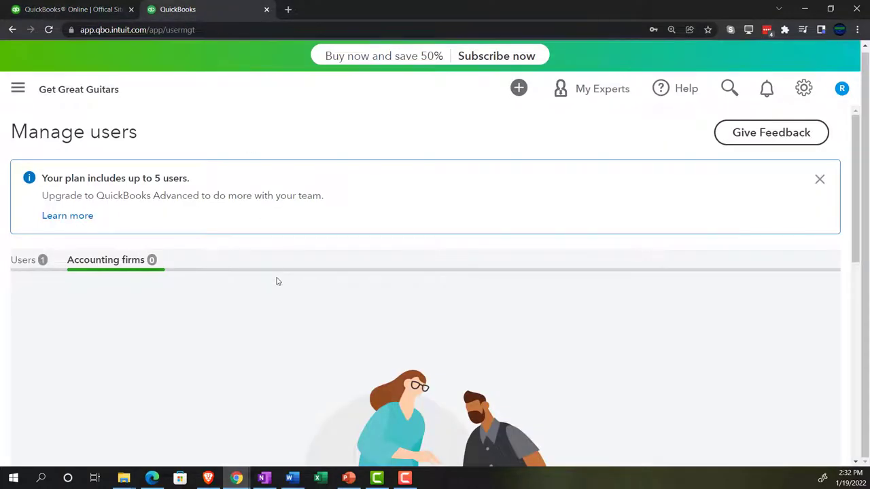
pyautogui.click(26, 263)
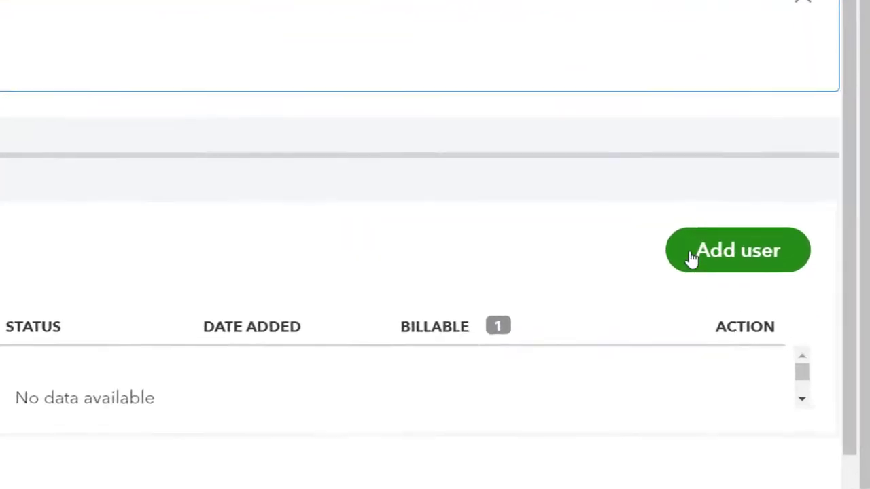
pyautogui.click(691, 259)
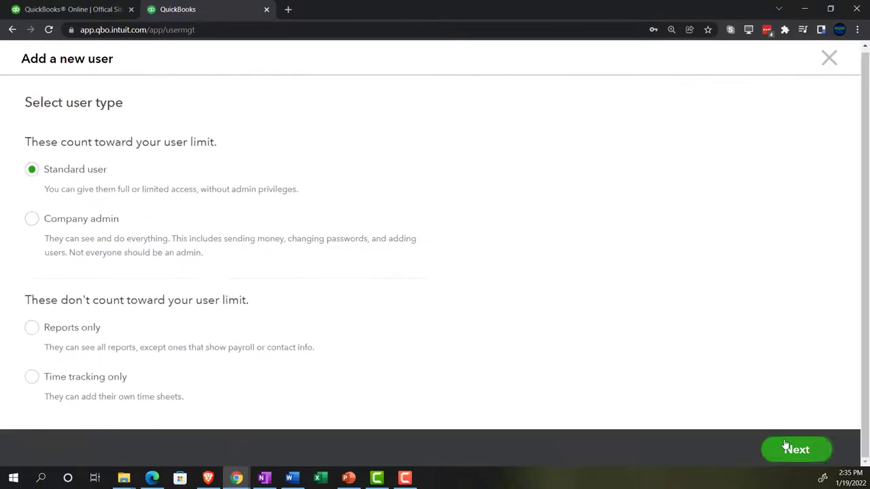
pyautogui.click(786, 445)
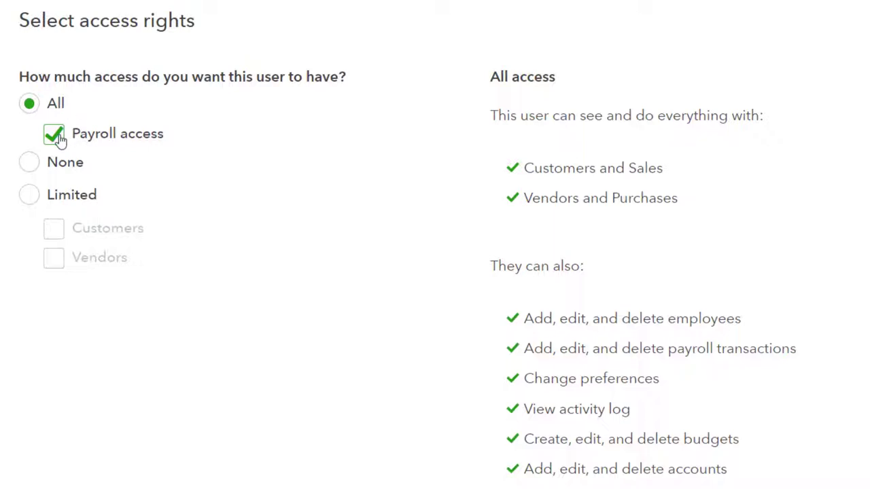
pyautogui.click(55, 135)
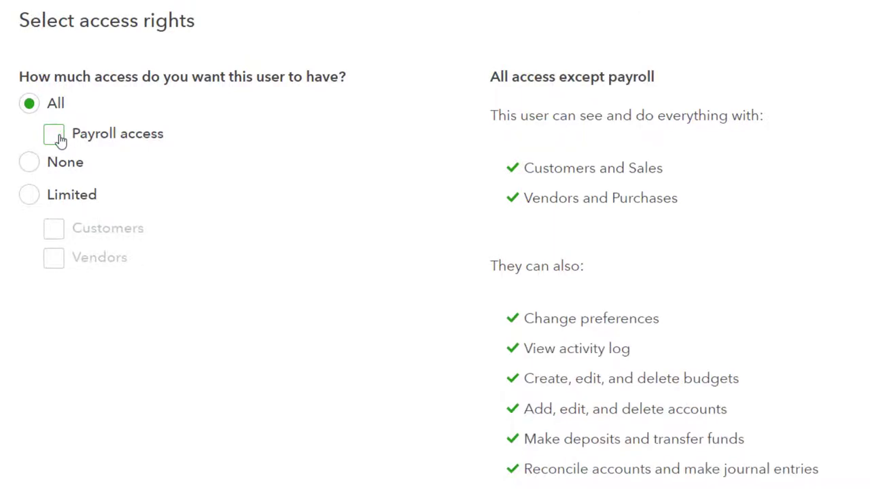
pyautogui.click(60, 138)
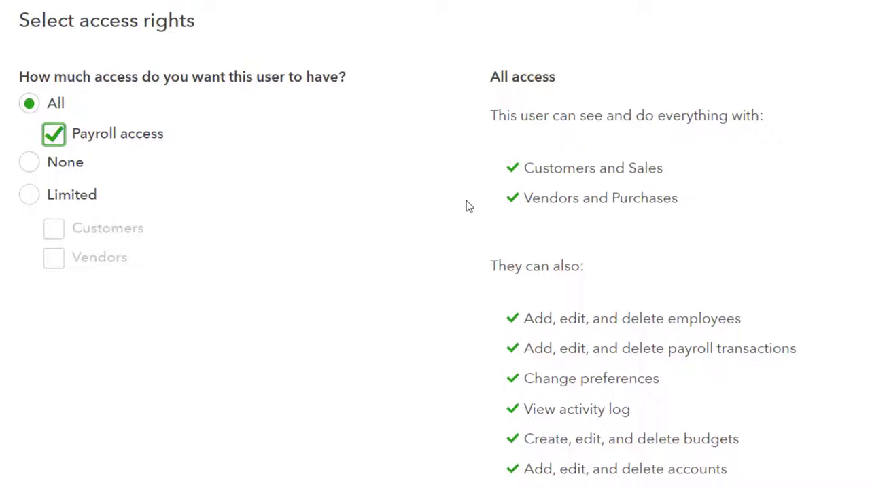
pyautogui.scroll(-1, 466, 206)
pyautogui.scroll(-2, 460, 218)
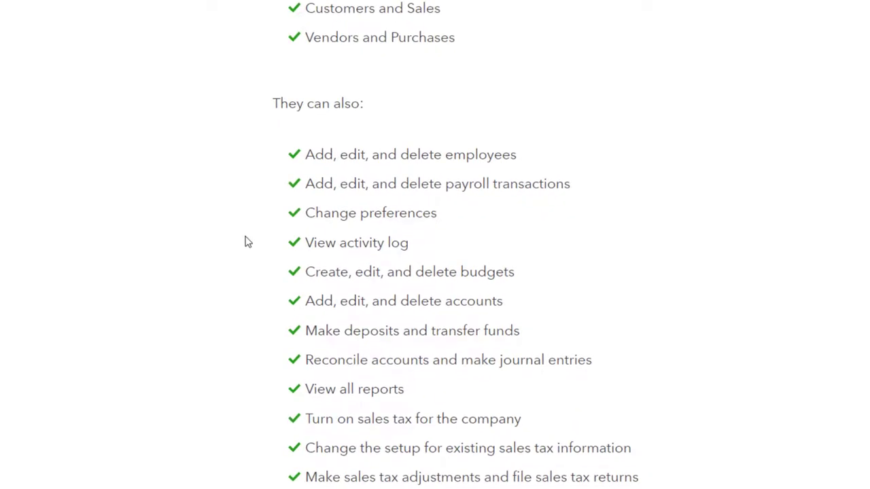
pyautogui.scroll(-1, 247, 243)
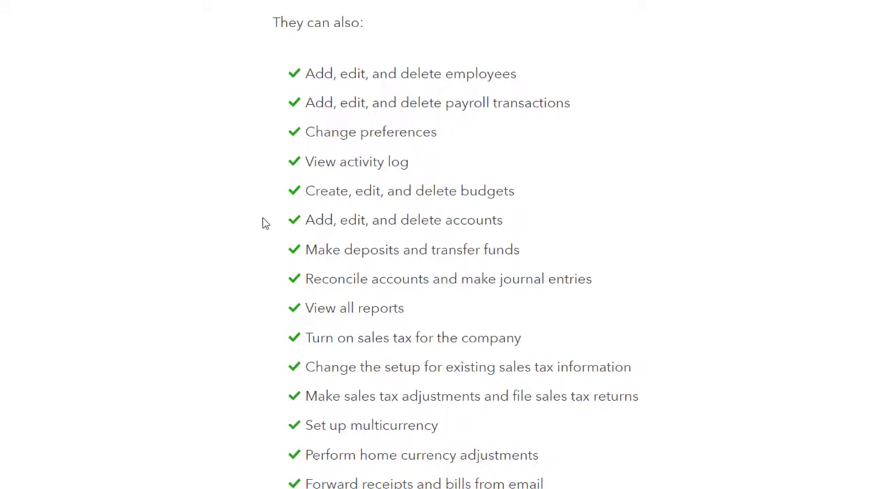
pyautogui.scroll(-1, 265, 224)
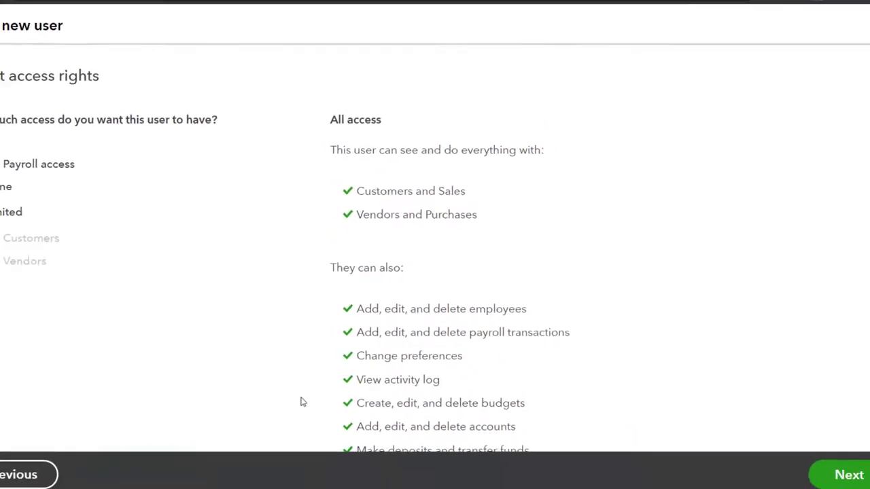
# Change the new user's access rights from None to Limited.
pyautogui.click(40, 222)
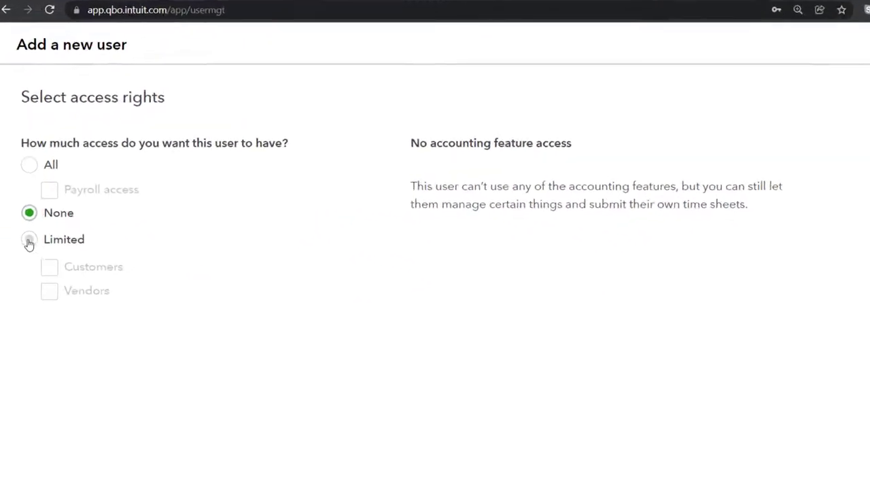
pyautogui.click(29, 241)
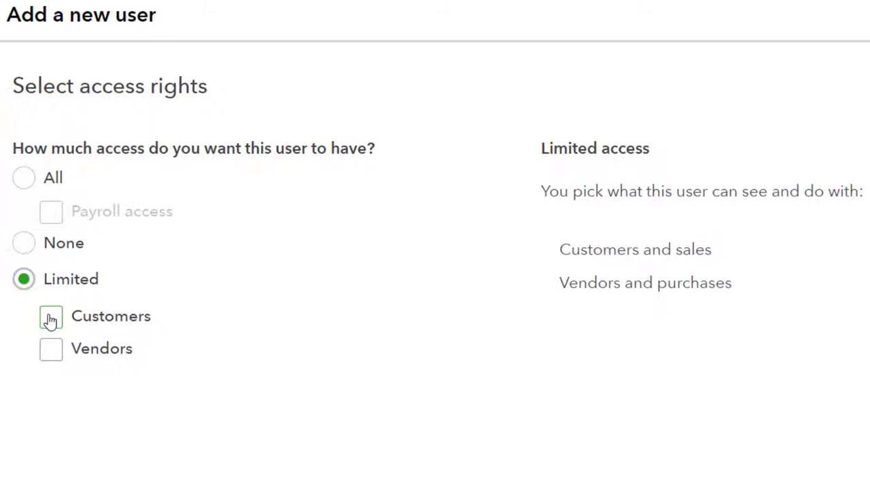
# Tick Customers under Limited access and scroll through the Customers and sales permissions.
pyautogui.click(50, 320)
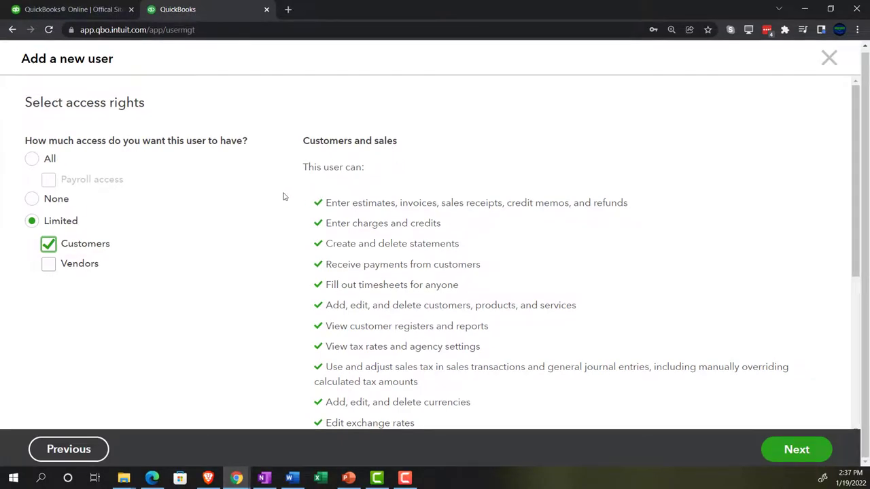
pyautogui.scroll(-1, 285, 196)
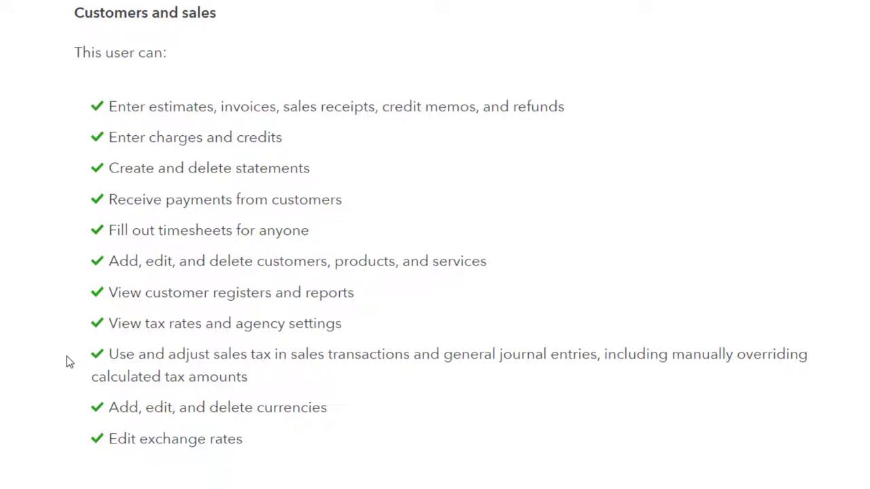
pyautogui.scroll(-1, 67, 356)
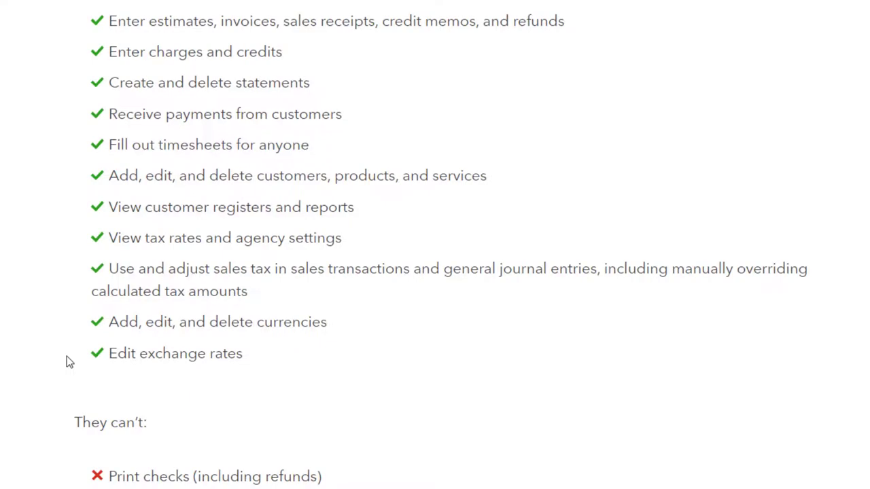
pyautogui.scroll(-1, 66, 356)
pyautogui.scroll(-1, 66, 356)
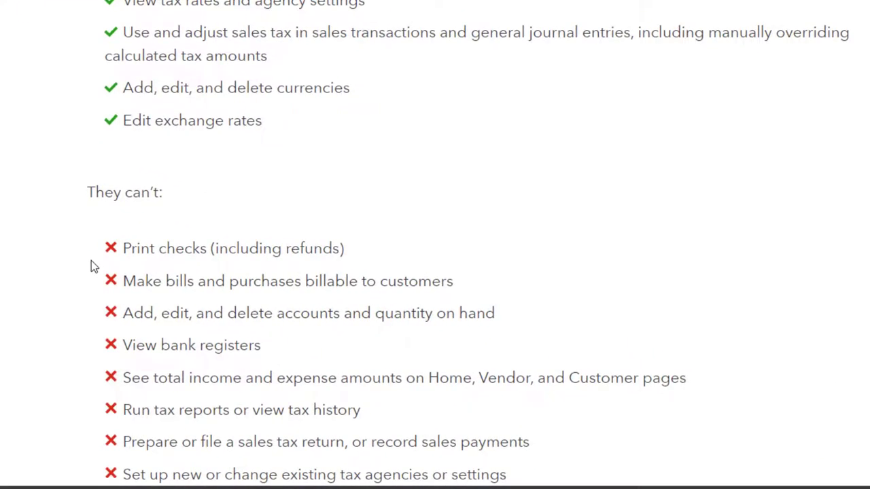
pyautogui.scroll(-1, 91, 264)
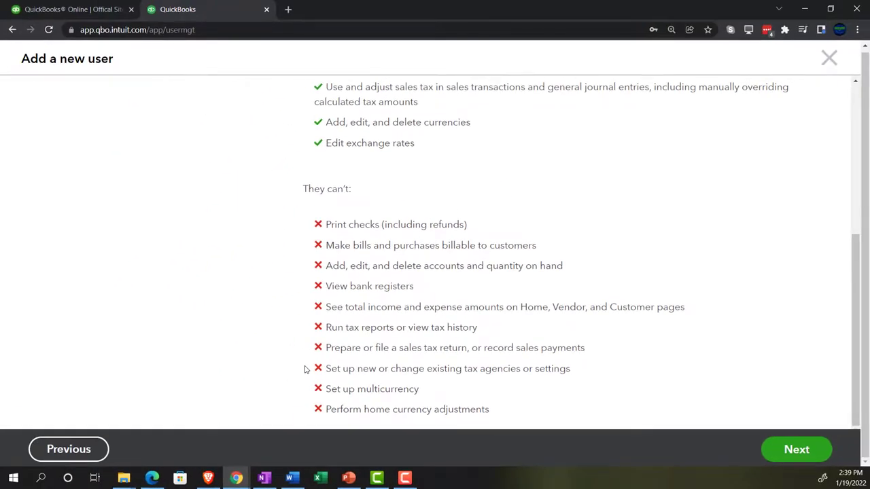
pyautogui.scroll(6, 305, 369)
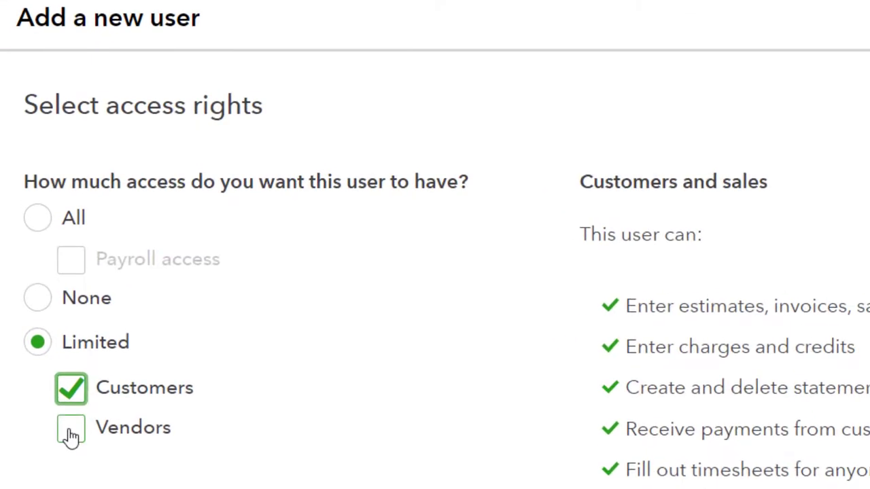
# Restrict the user's limited access to Vendors only, unticking Customers, and review those permissions.
pyautogui.click(71, 430)
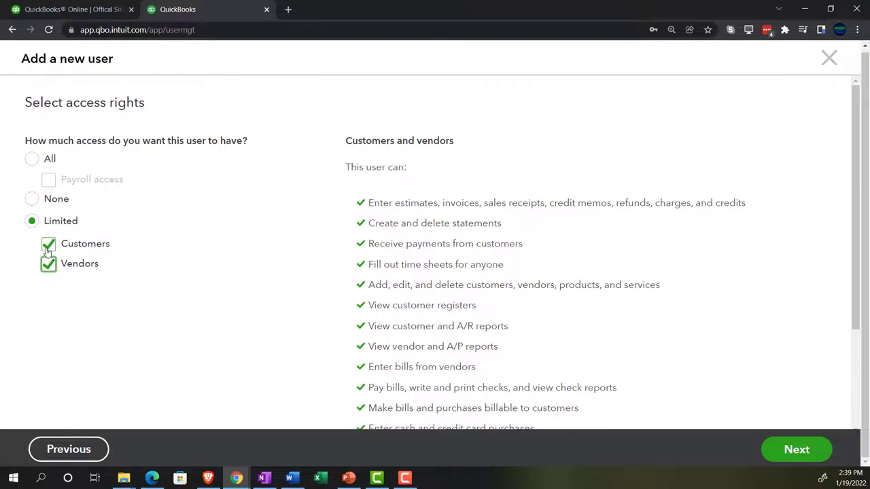
pyautogui.click(48, 246)
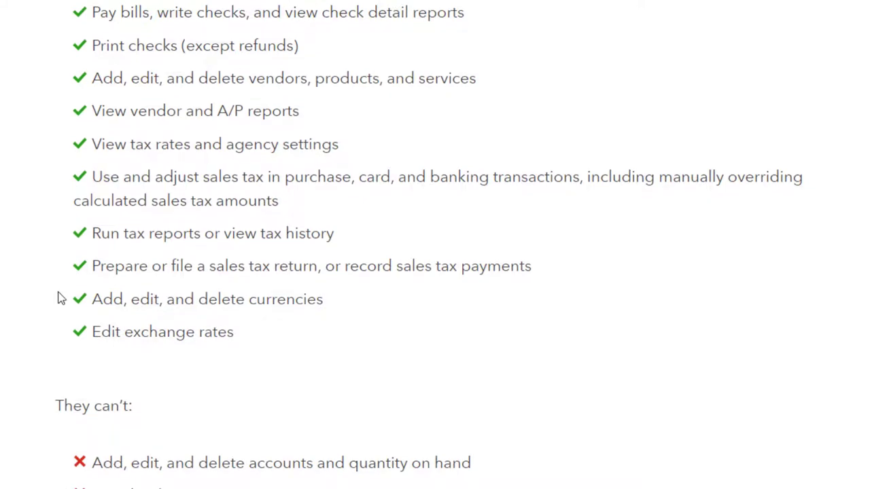
pyautogui.scroll(-2, 57, 299)
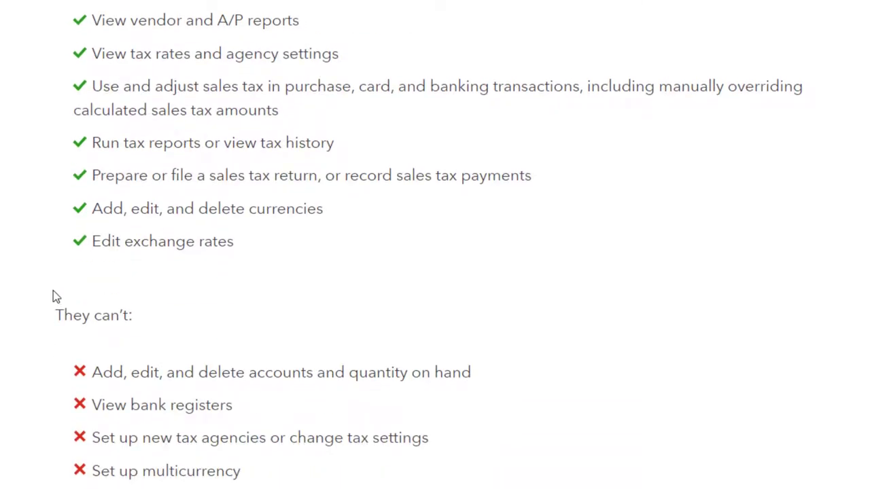
pyautogui.scroll(-2, 48, 299)
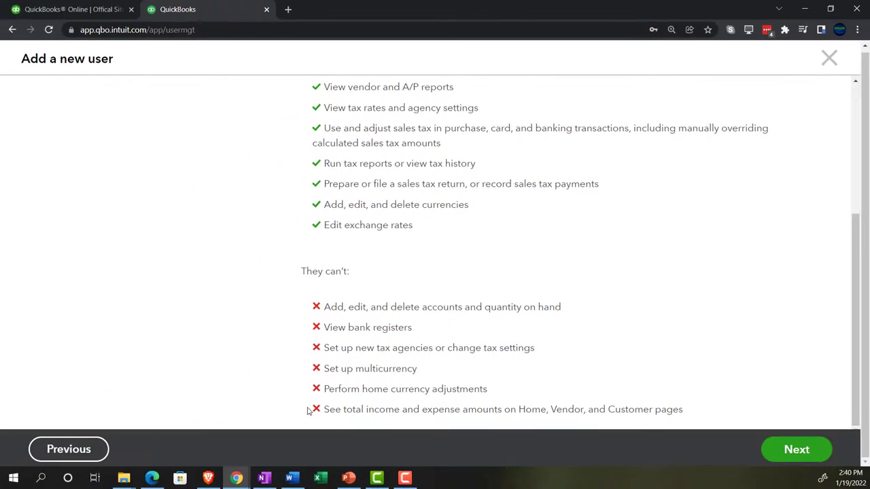
pyautogui.scroll(3, 307, 411)
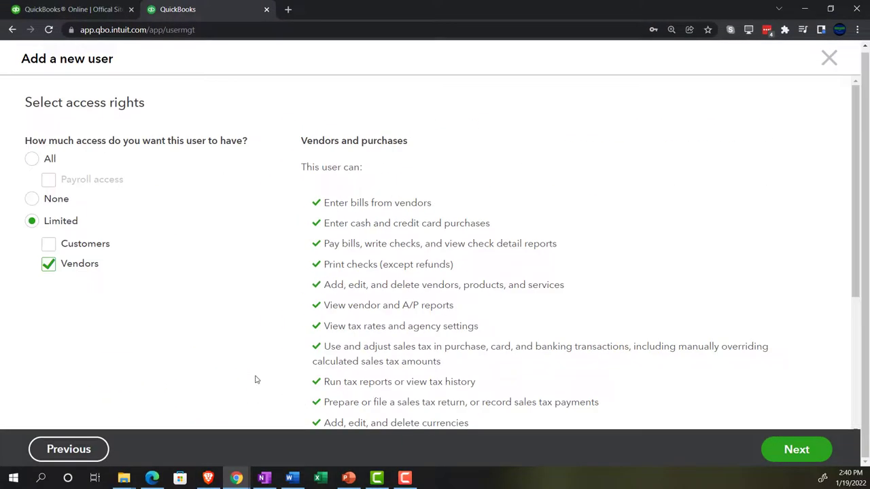
# Grant All access with payroll, keep user settings at No, and continue to contact info.
pyautogui.click(32, 159)
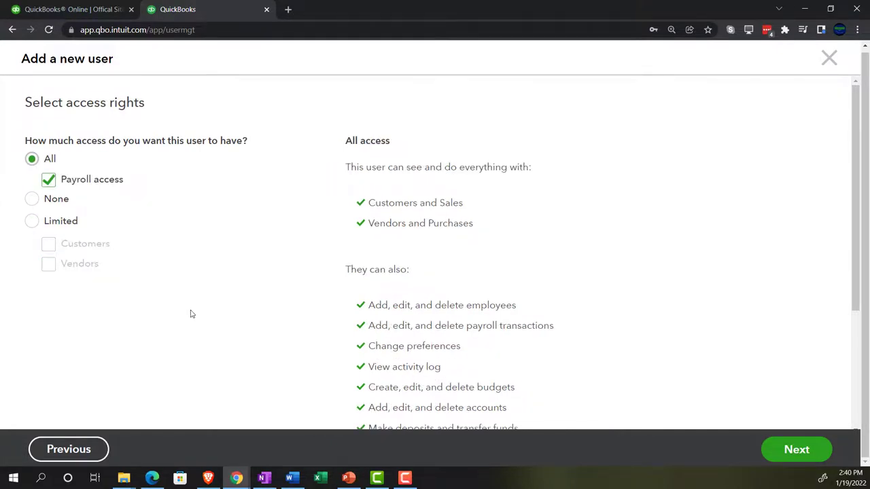
pyautogui.scroll(-3, 191, 309)
pyautogui.click(792, 450)
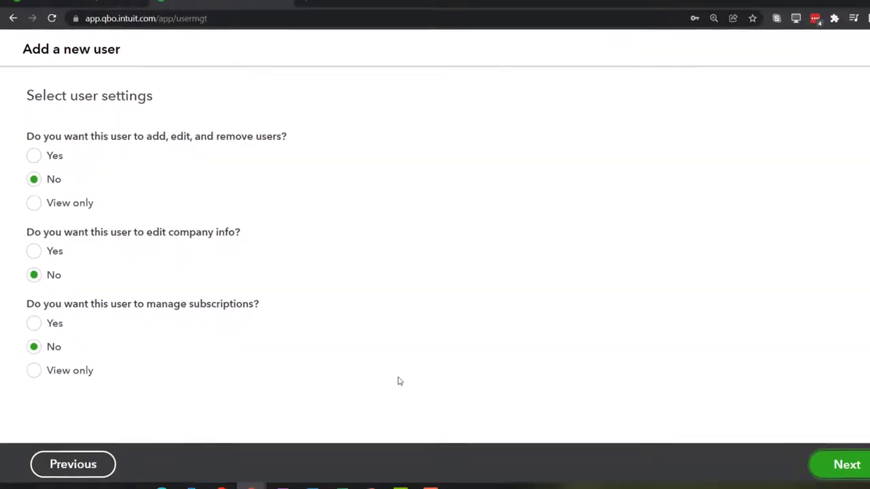
pyautogui.click(841, 466)
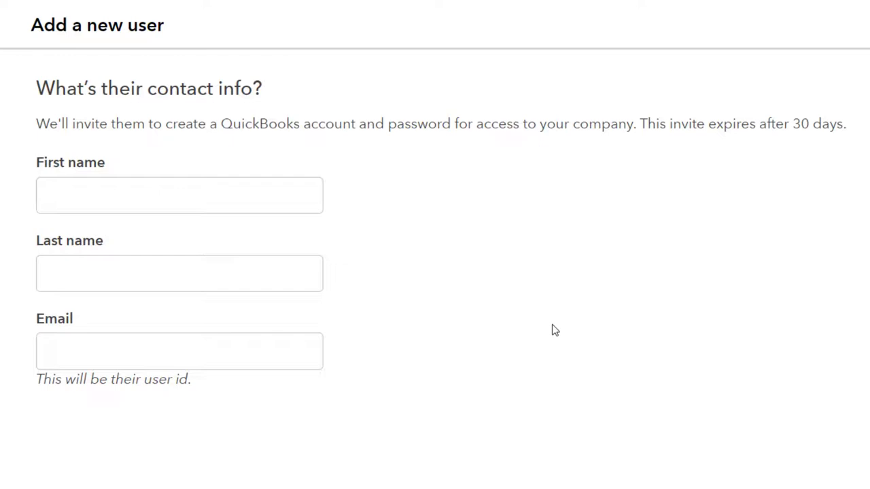
# Paste the new user's e-mail, enter their first and last name, and save to send the invite.
pyautogui.click(115, 358)
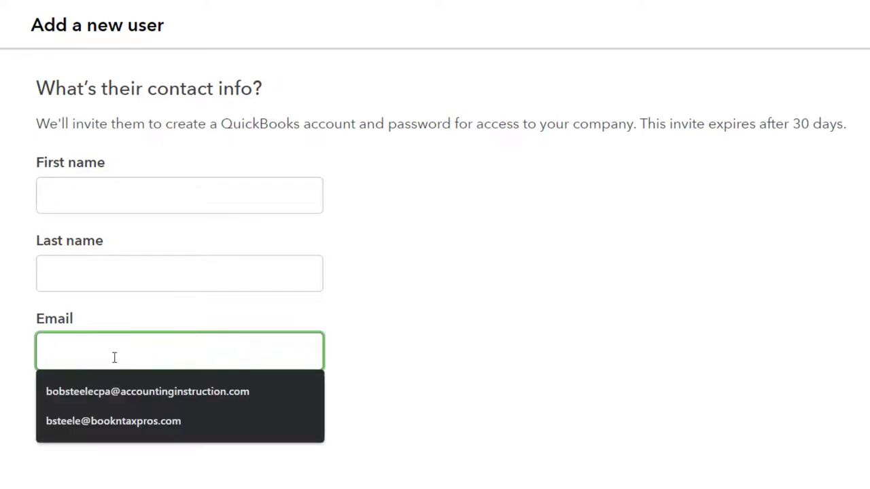
pyautogui.hotkey('ctrl', 'v')
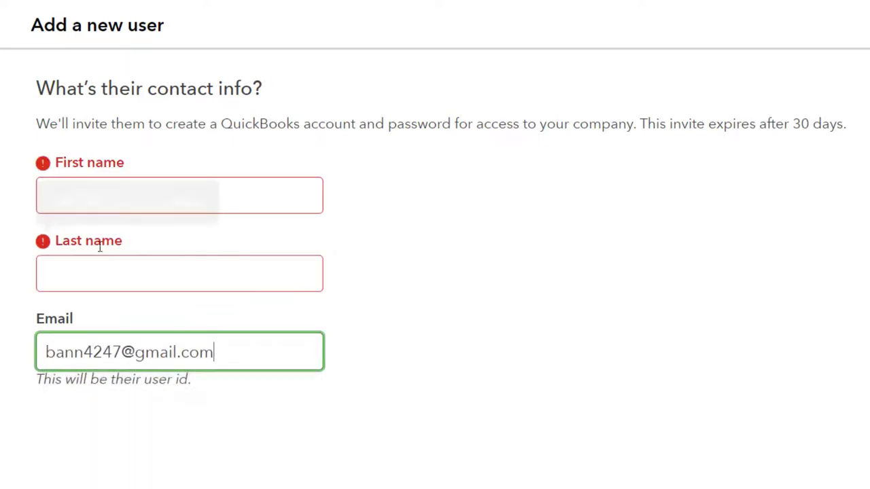
pyautogui.click(81, 196)
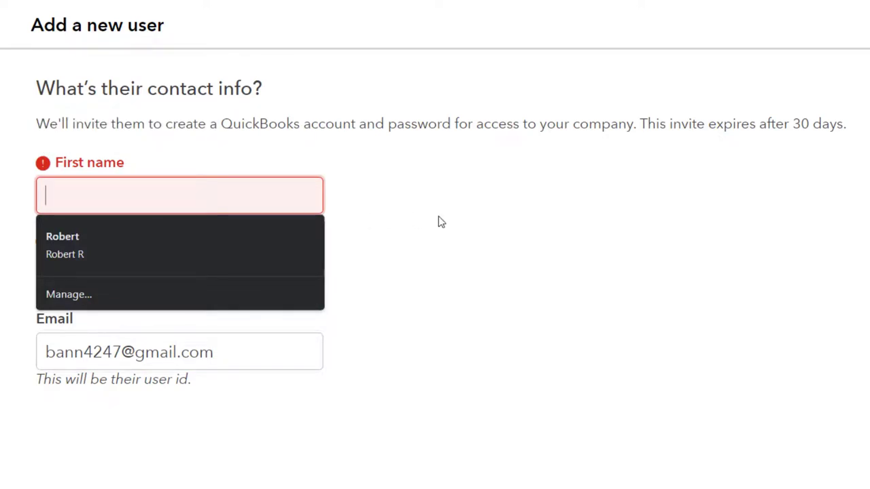
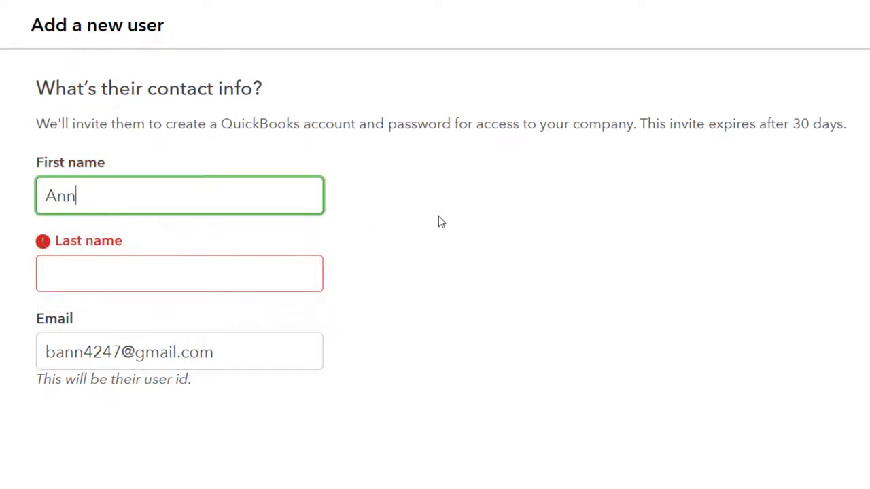
pyautogui.press('Tab')
pyautogui.press('Tab')
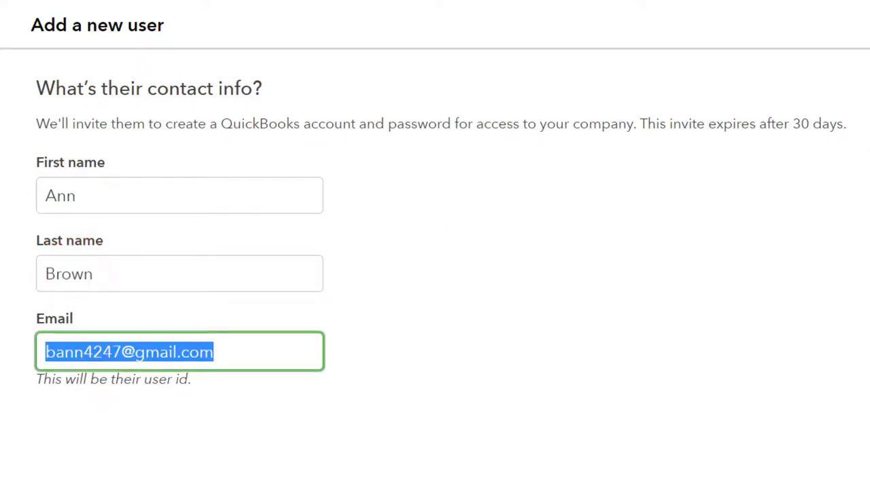
pyautogui.click(798, 450)
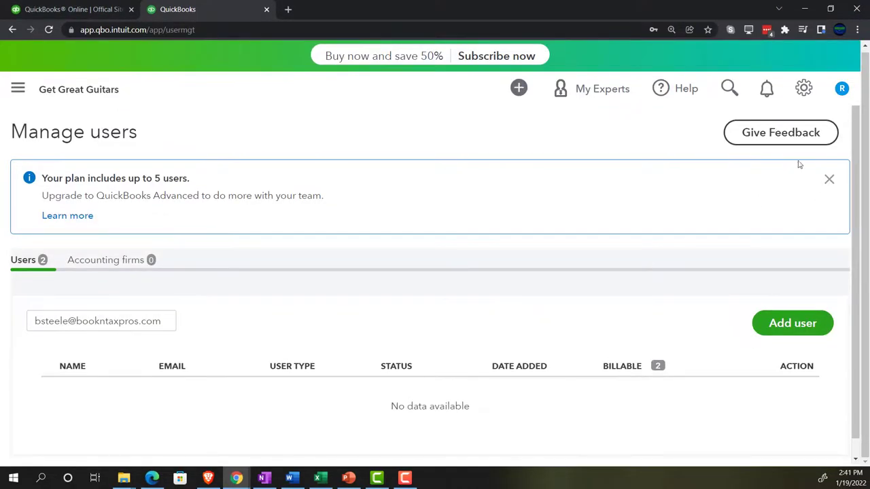
# Reopen Manage users from the gear menu and reset browser zoom so both Active users display.
pyautogui.click(803, 90)
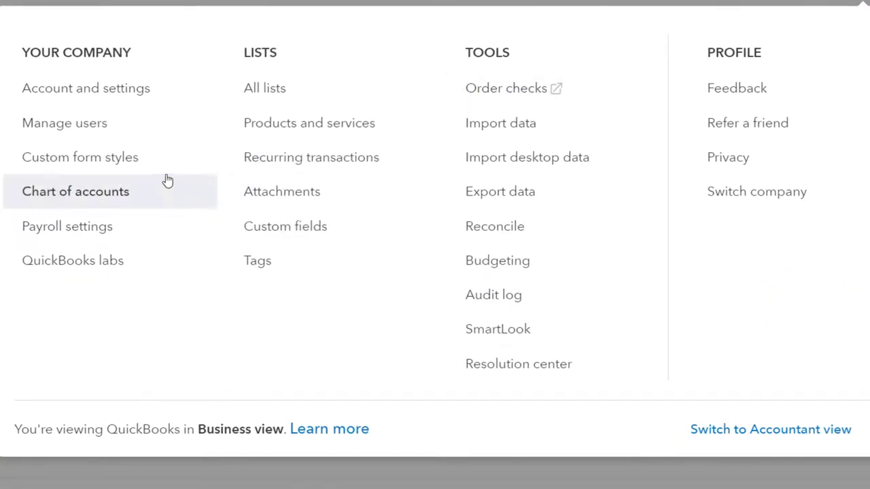
pyautogui.click(100, 136)
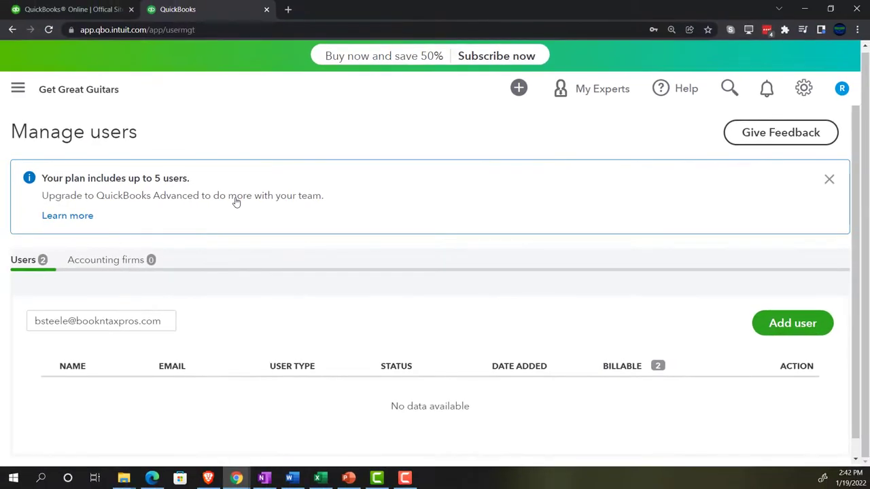
pyautogui.hotkey('ctrl', '-')
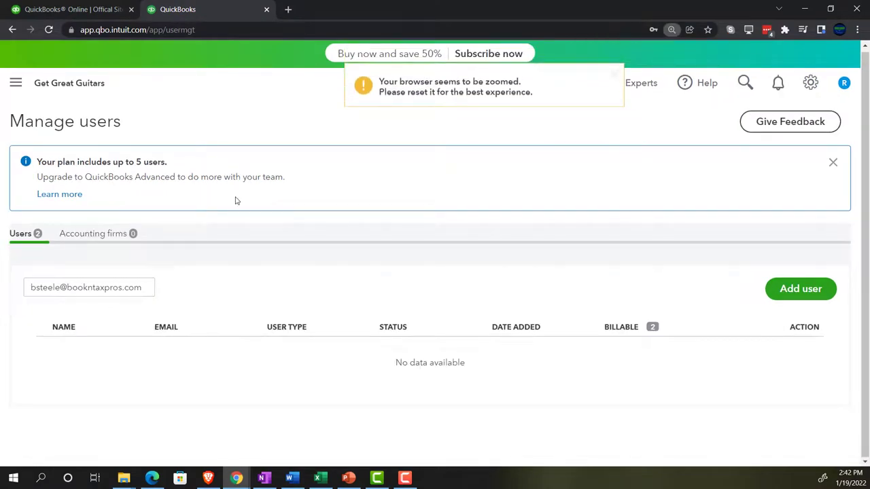
pyautogui.hotkey('ctrl', '+')
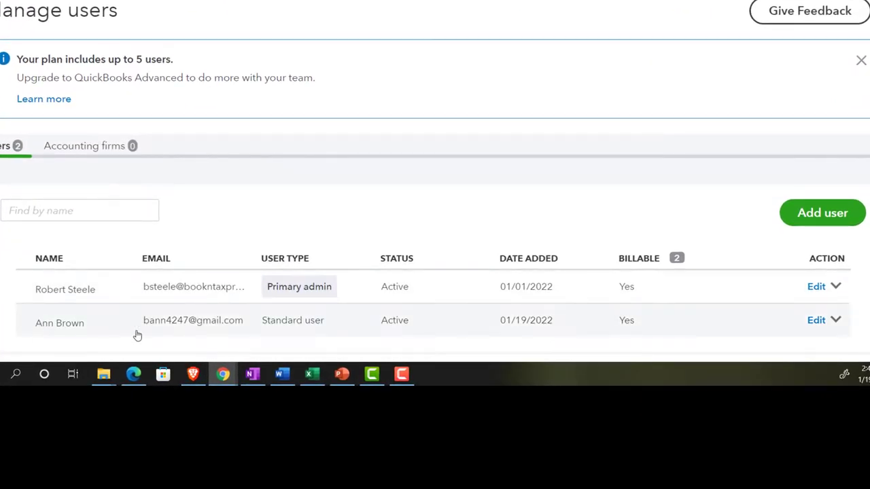
# Open the new user's Audit Log, keeping the This Month date range and All events filter.
pyautogui.click(835, 320)
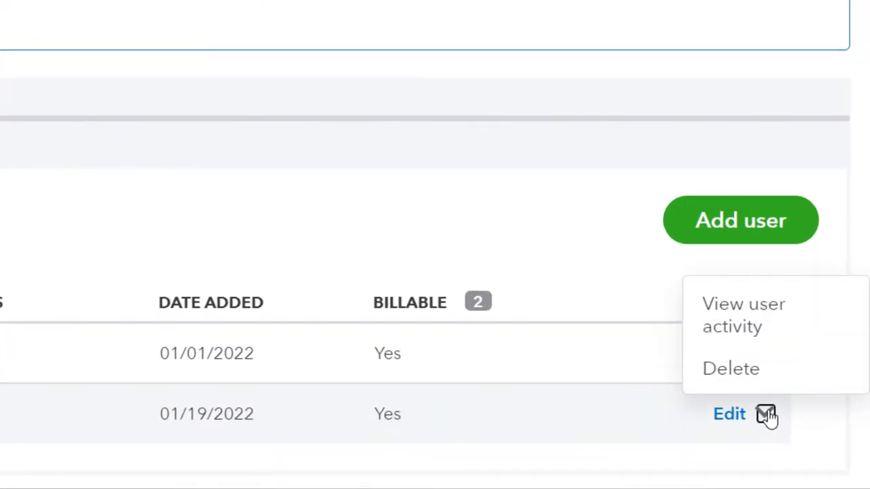
pyautogui.click(738, 320)
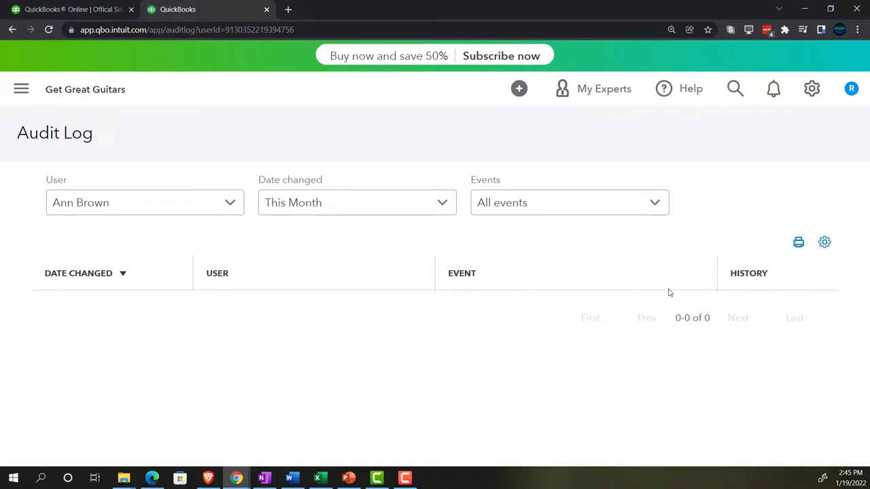
pyautogui.click(231, 202)
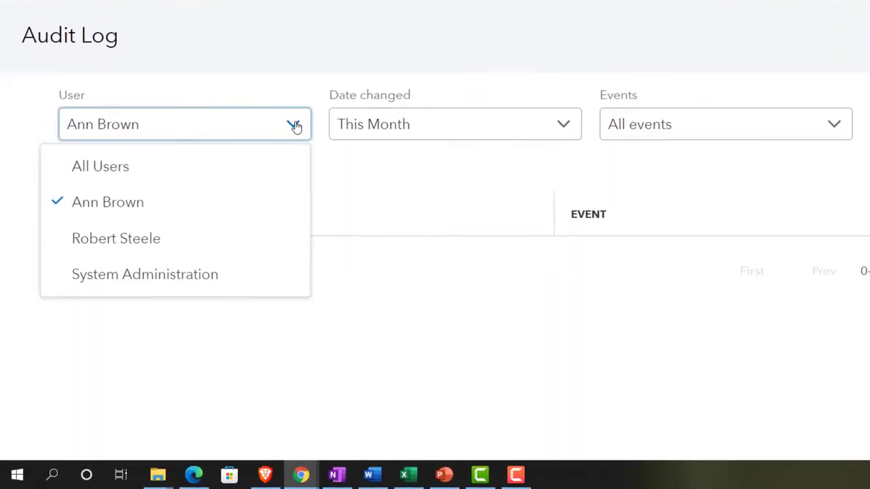
pyautogui.click(565, 121)
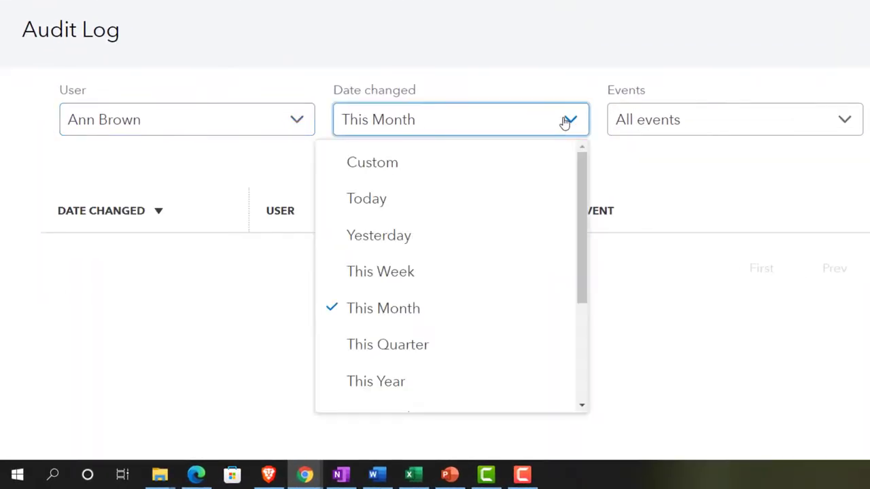
pyautogui.click(565, 121)
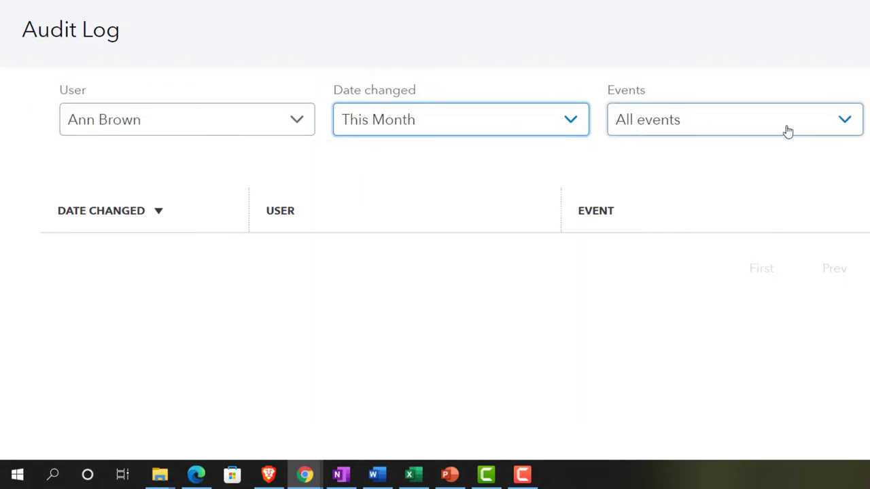
pyautogui.click(838, 122)
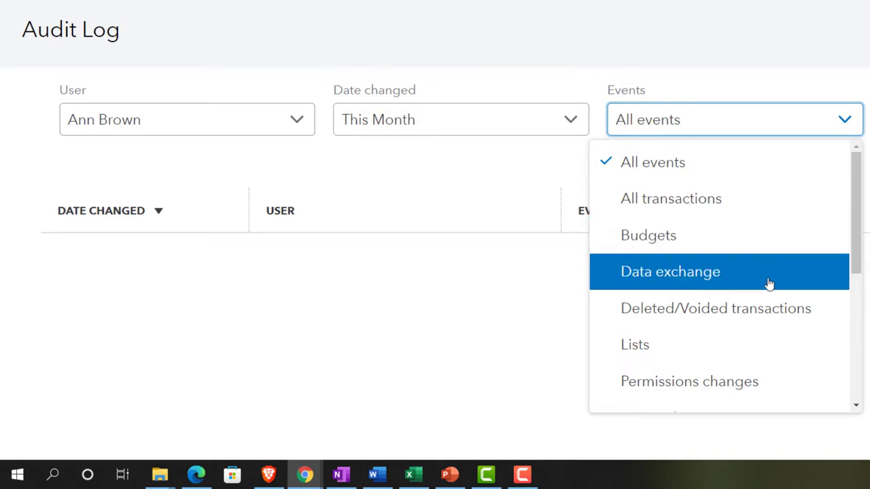
pyautogui.click(865, 211)
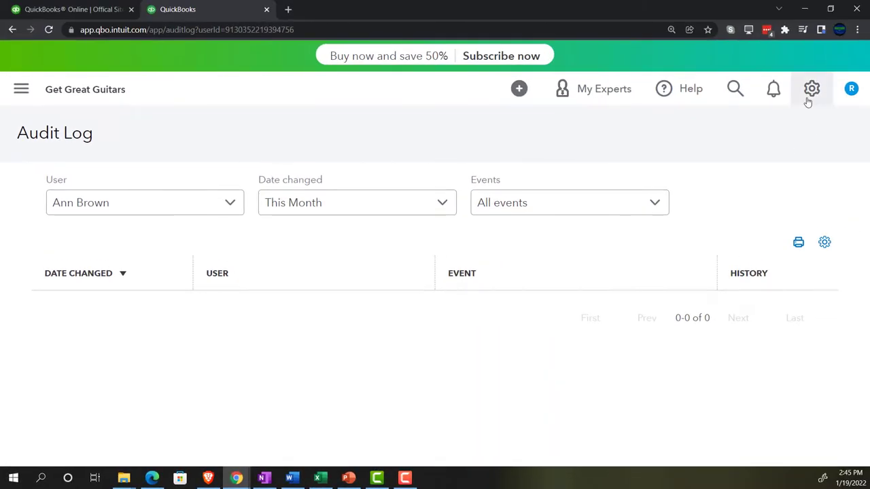
# Return to Manage users and open the new user's Edit user settings.
pyautogui.click(811, 89)
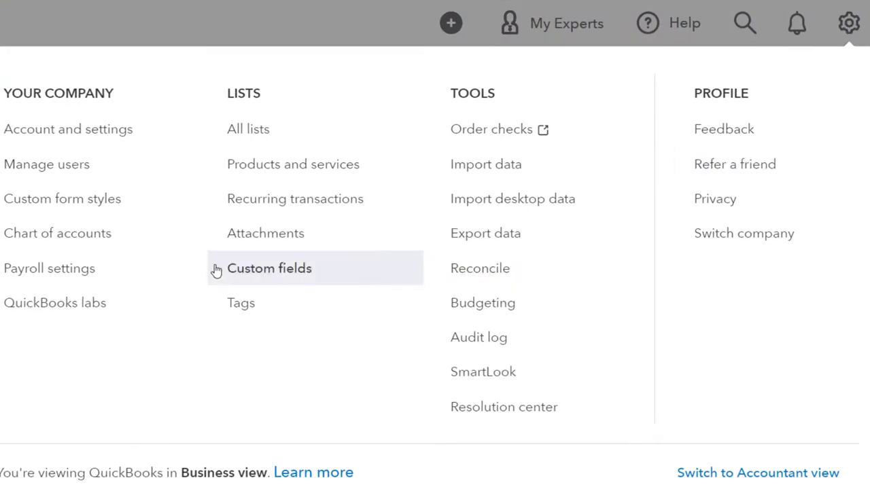
pyautogui.click(59, 170)
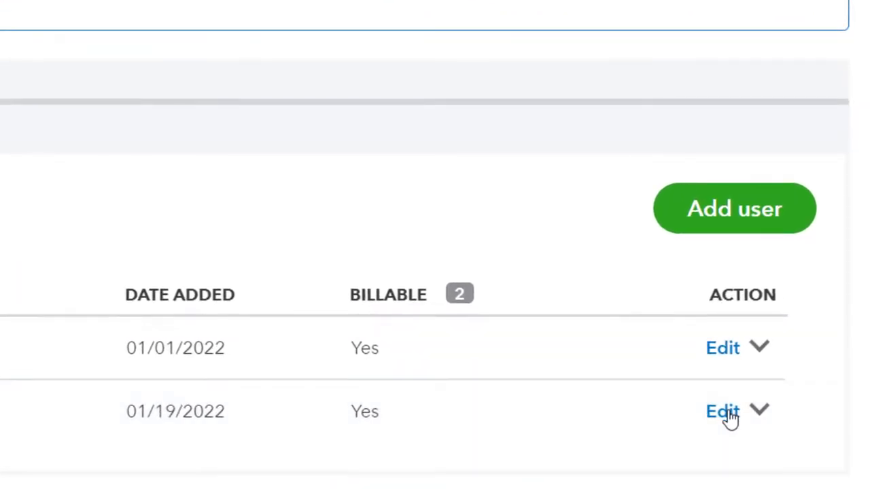
pyautogui.click(724, 412)
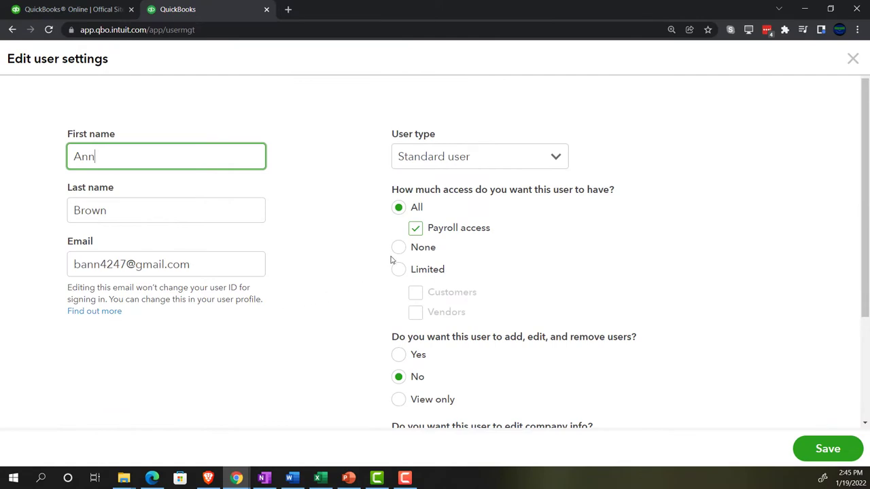
# Confirm the user type remains Standard user and close the settings without saving.
pyautogui.click(546, 161)
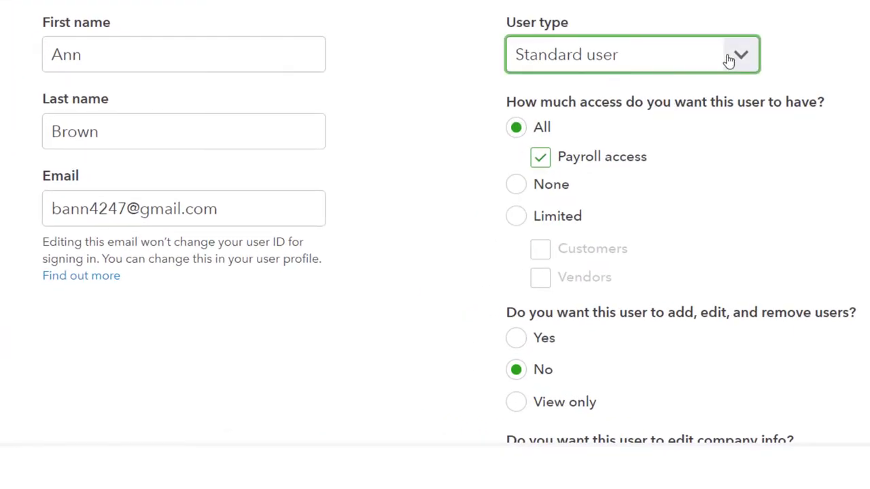
pyautogui.click(728, 60)
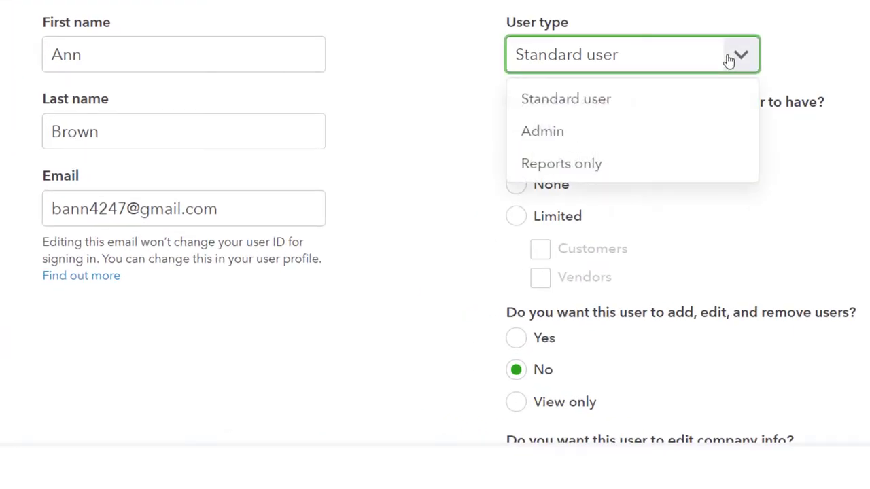
pyautogui.click(794, 59)
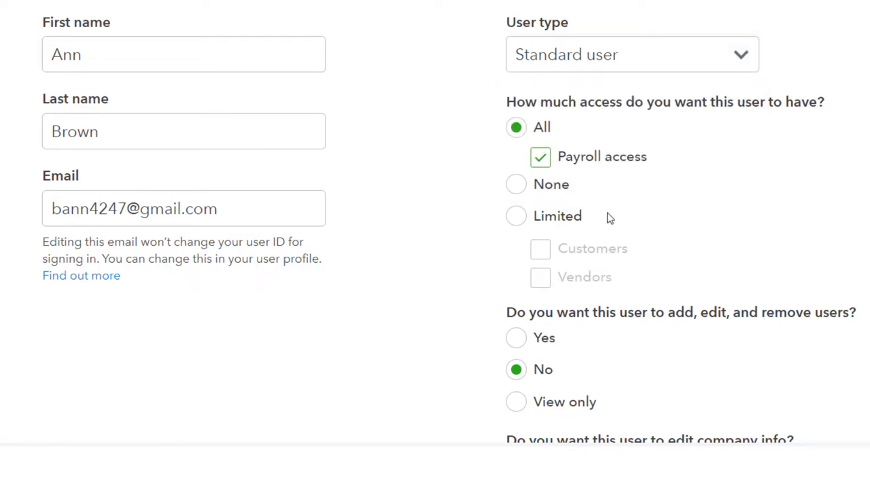
pyautogui.scroll(-3, 610, 265)
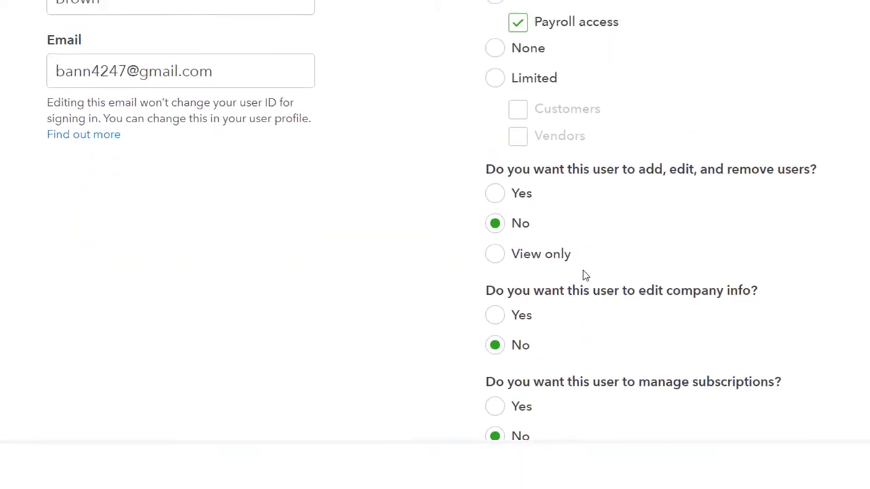
pyautogui.scroll(3, 610, 267)
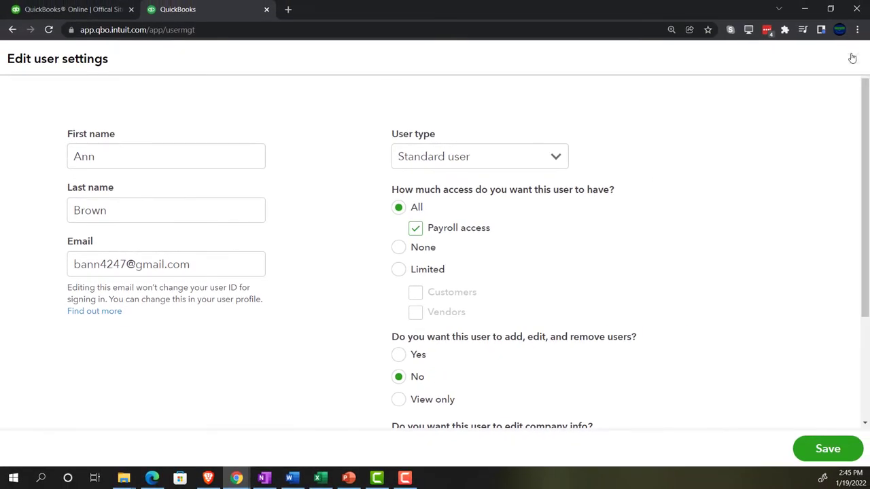
pyautogui.click(853, 59)
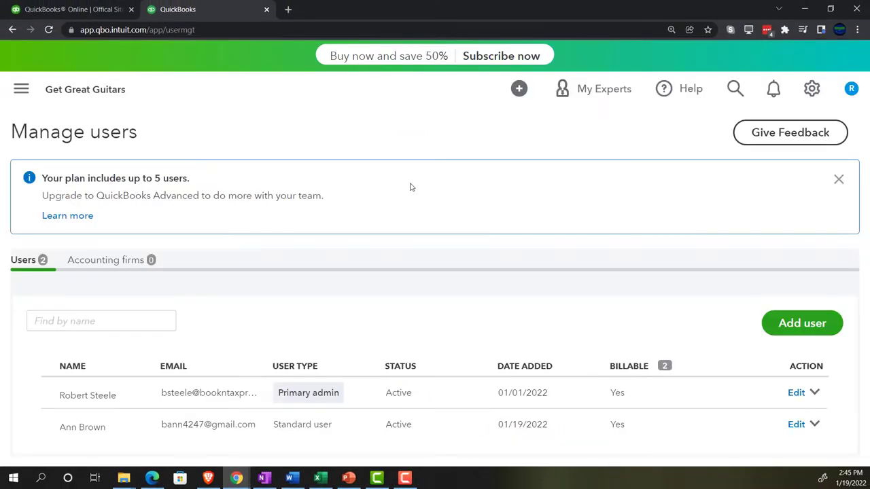
# Go to the Get things done home workspace from the side navigation.
pyautogui.click(22, 89)
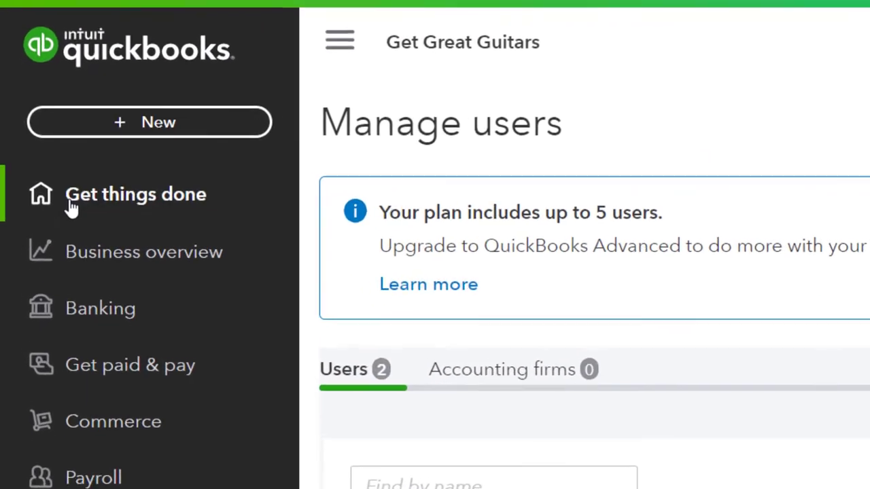
pyautogui.click(43, 178)
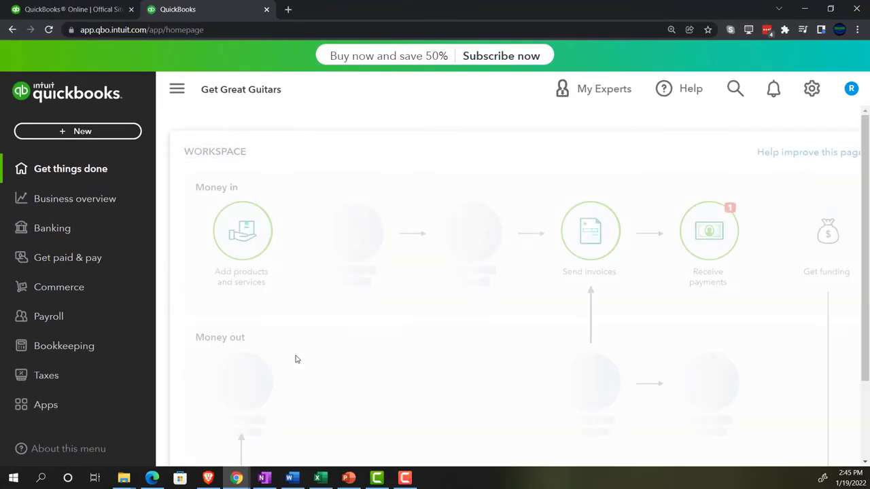